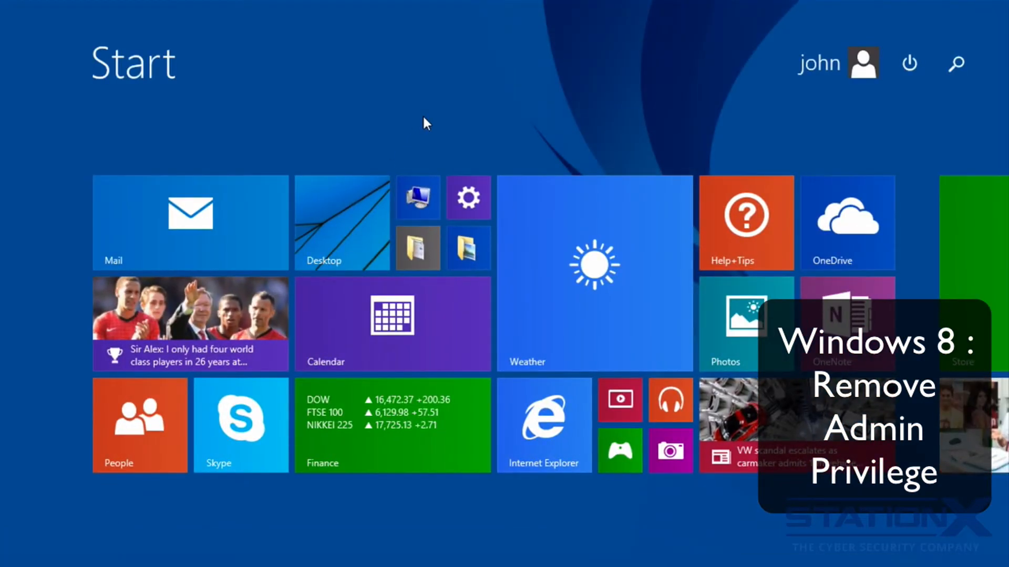
# Step: Search for "user account", open User Accounts and go to the page for managing another account
pyautogui.write('user')
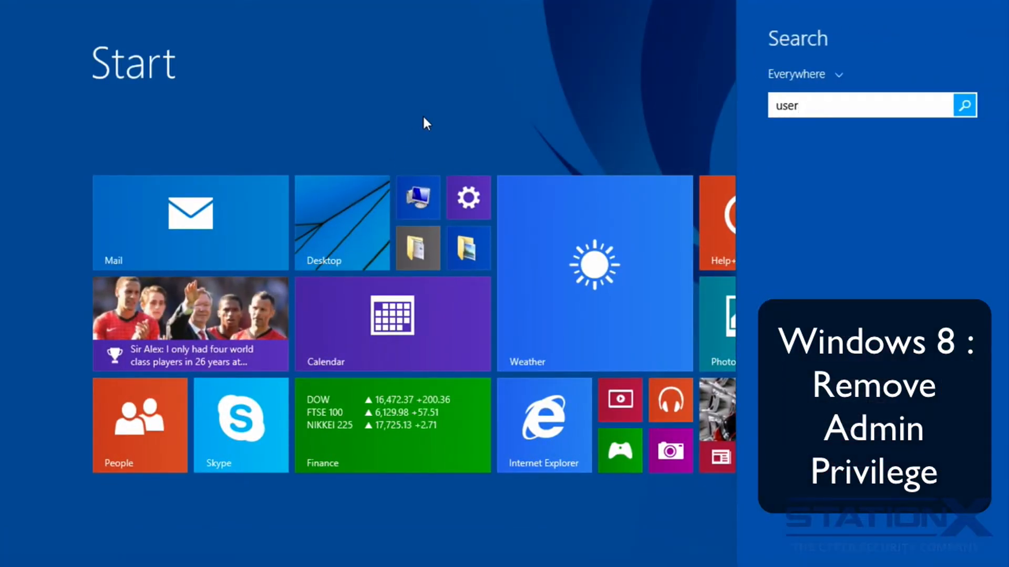
pyautogui.write(' account')
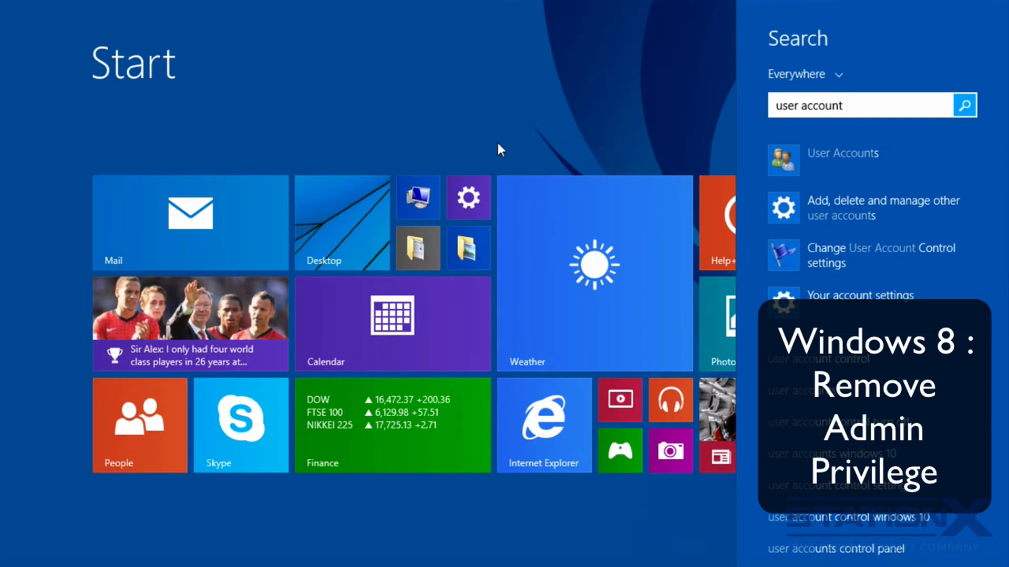
pyautogui.click(853, 155)
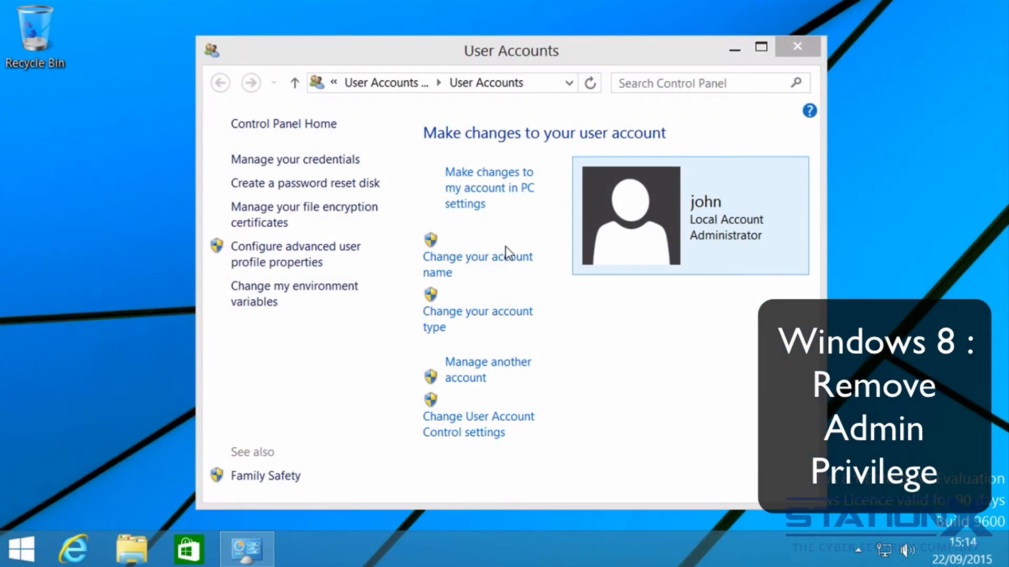
pyautogui.moveTo(824, 312); pyautogui.dragTo(894, 313)
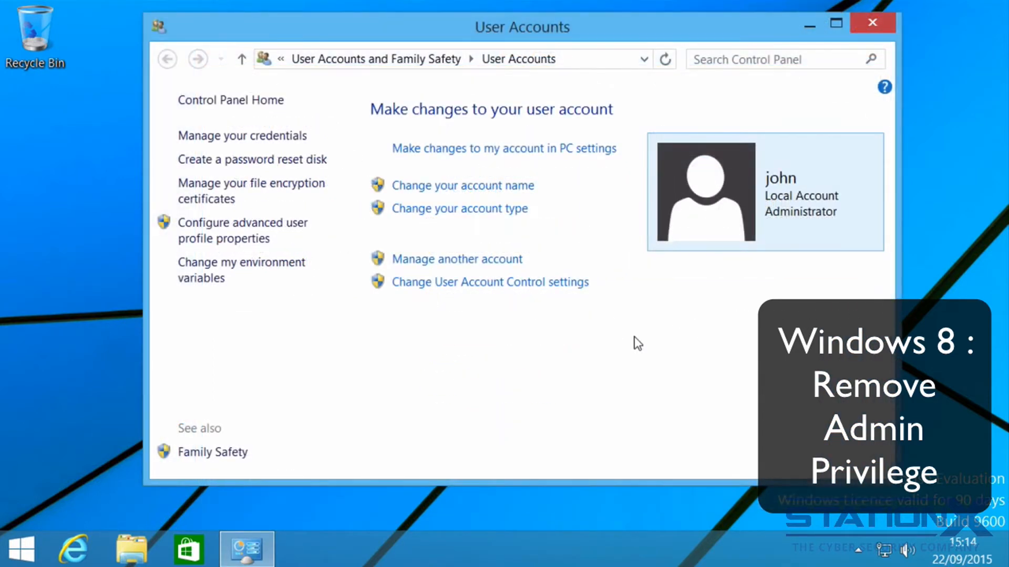
pyautogui.click(467, 261)
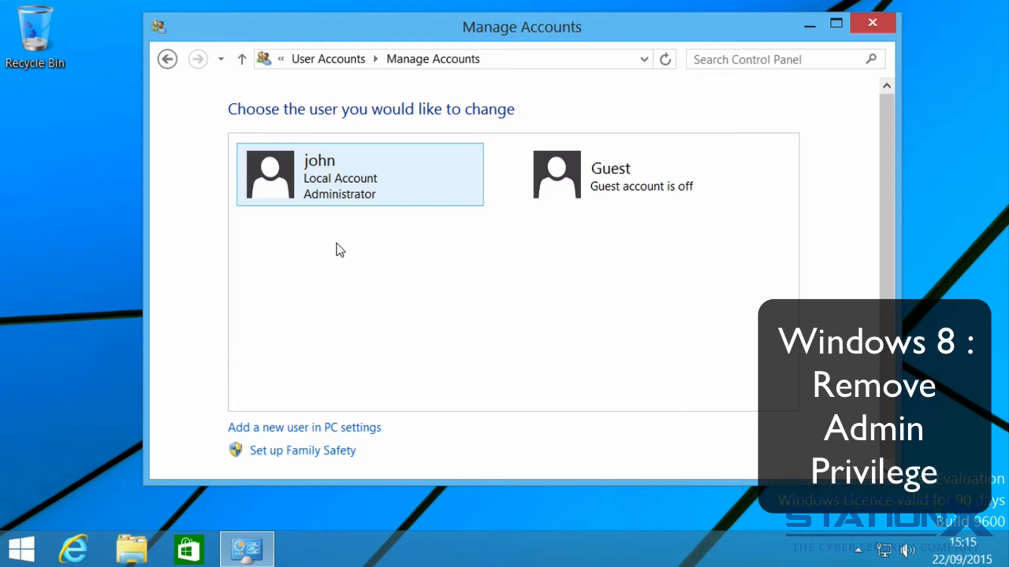
# Step: Start adding a new user in PC settings as a local account without a Microsoft account
pyautogui.click(310, 428)
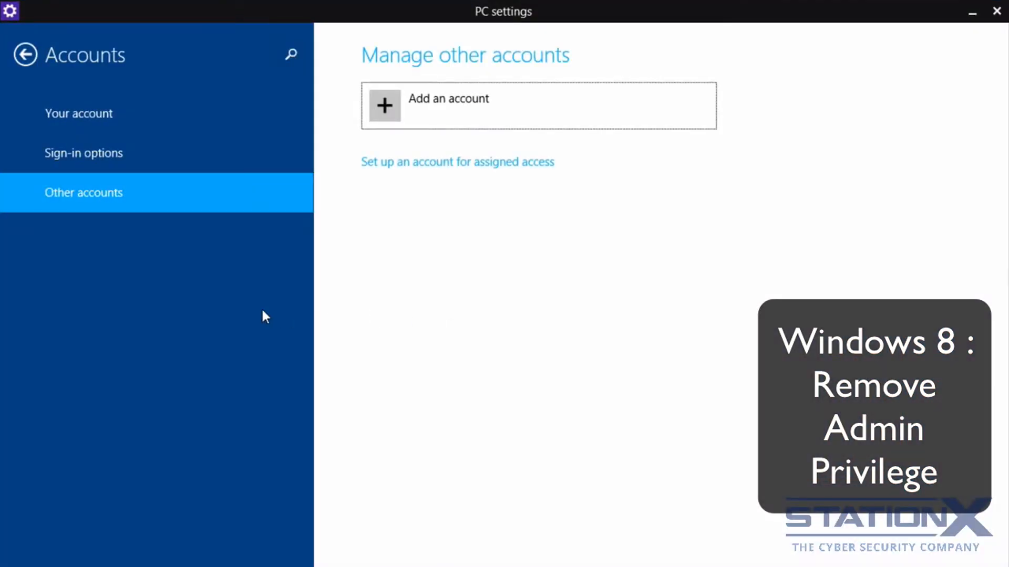
pyautogui.click(385, 106)
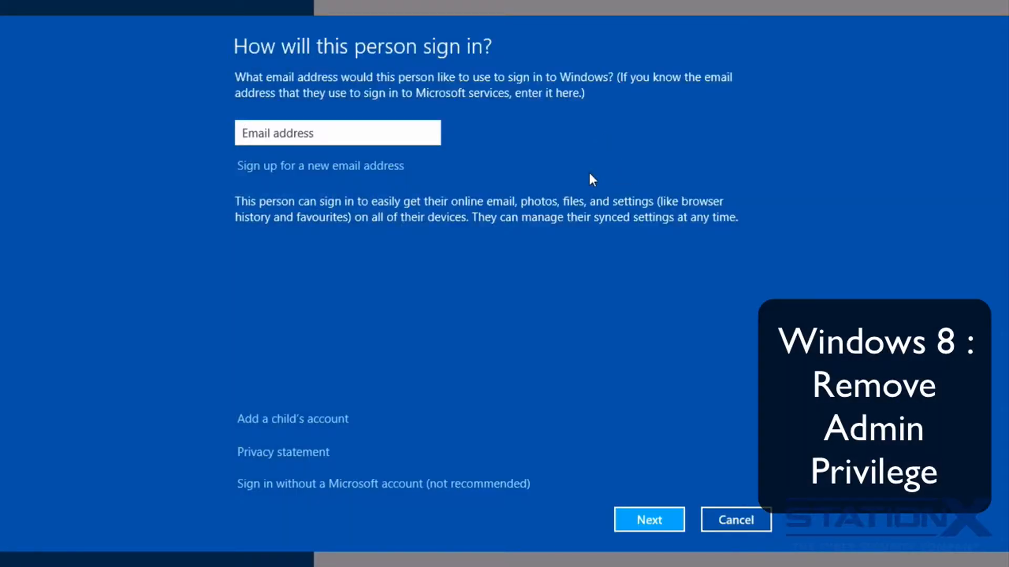
pyautogui.click(318, 136)
pyautogui.click(304, 488)
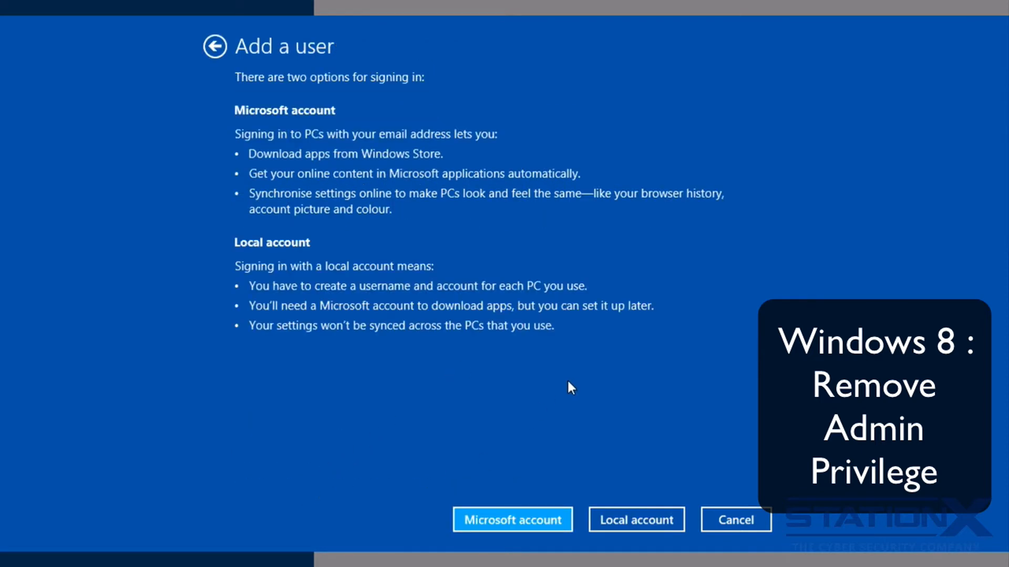
pyautogui.click(641, 520)
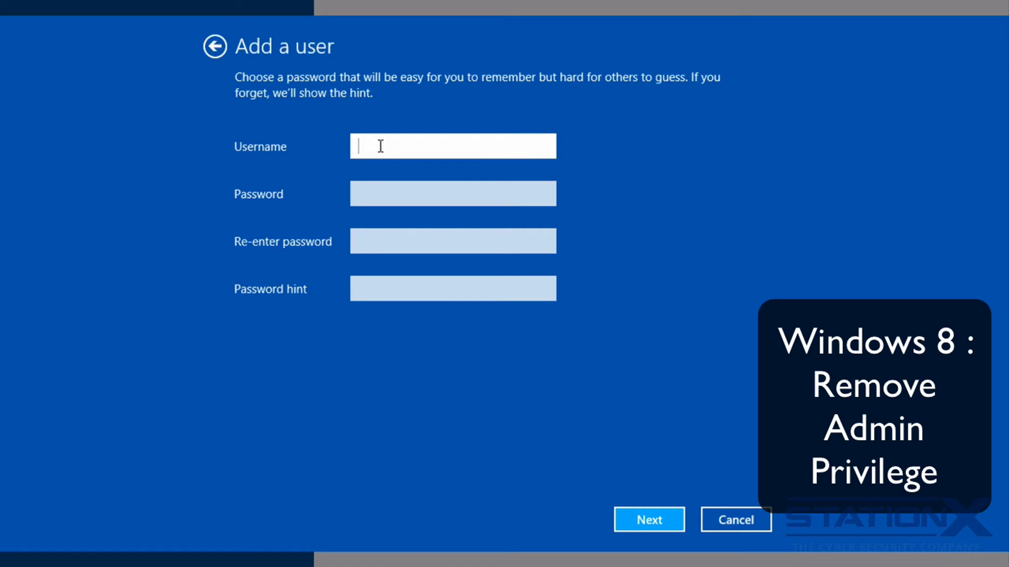
# Step: Enter the new user's username, leave the password fields blank and finish creating the local account
pyautogui.write('Time')
pyautogui.press('BackSpace')
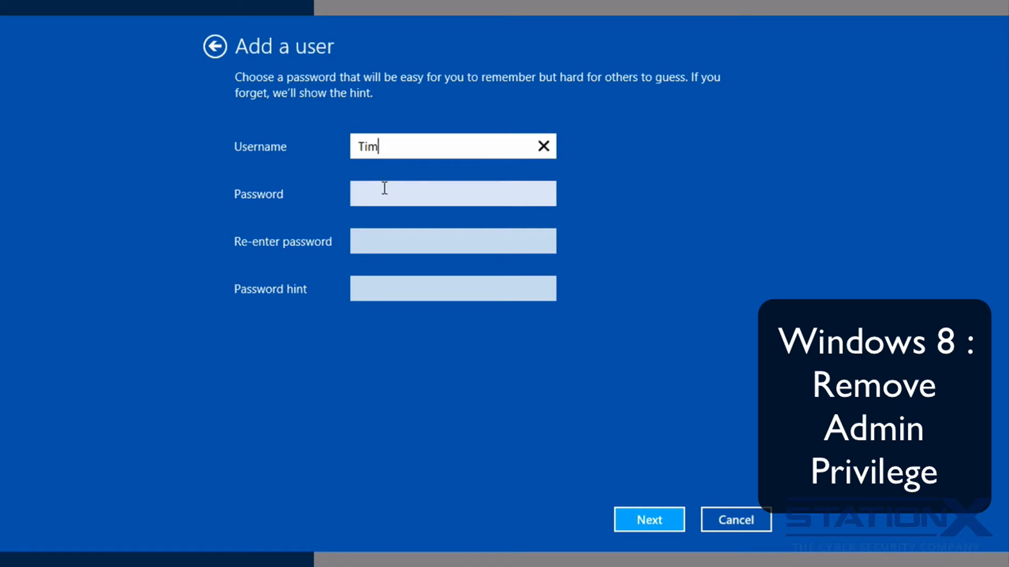
pyautogui.click(386, 190)
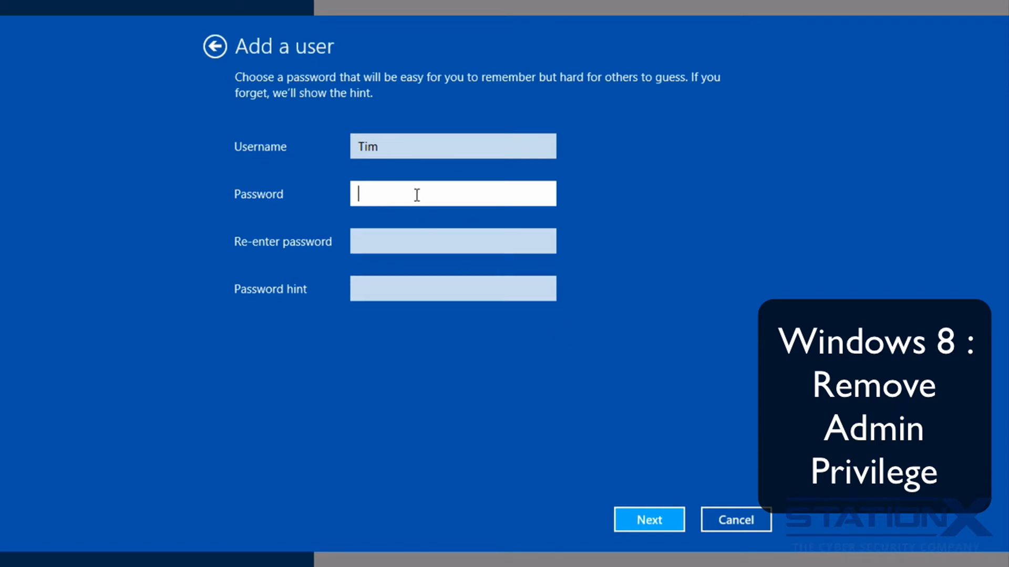
pyautogui.click(402, 238)
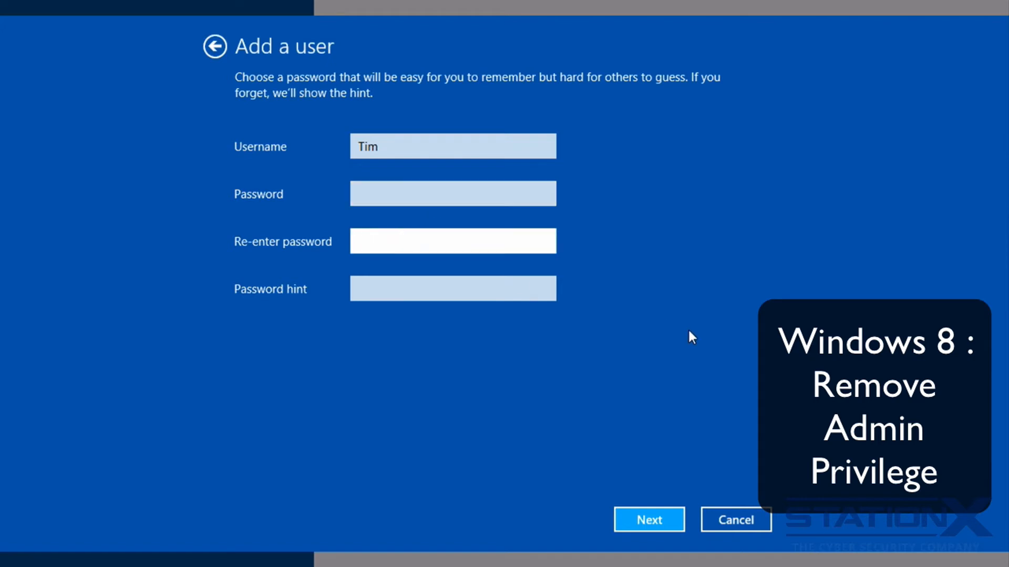
pyautogui.click(654, 522)
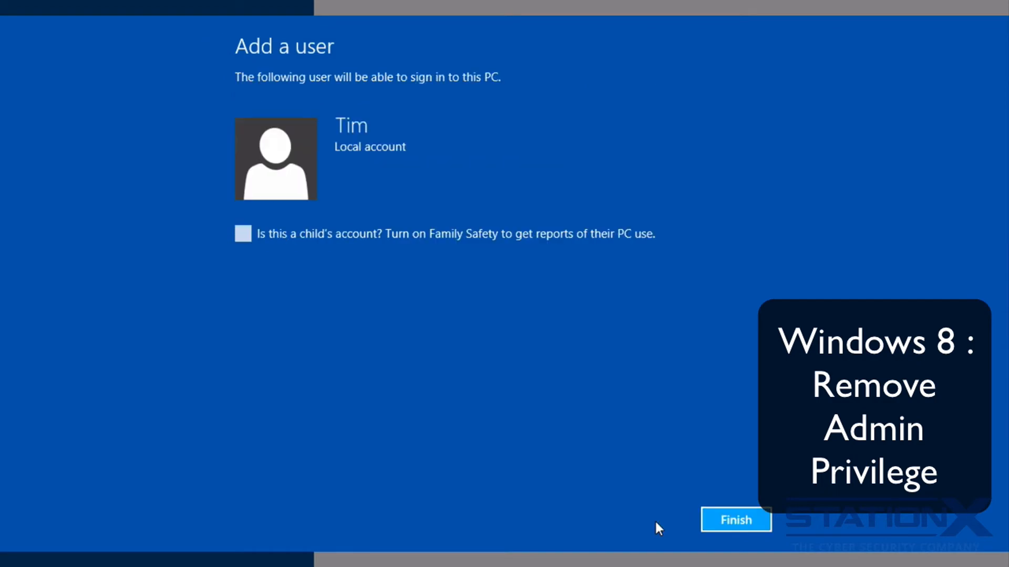
pyautogui.click(727, 519)
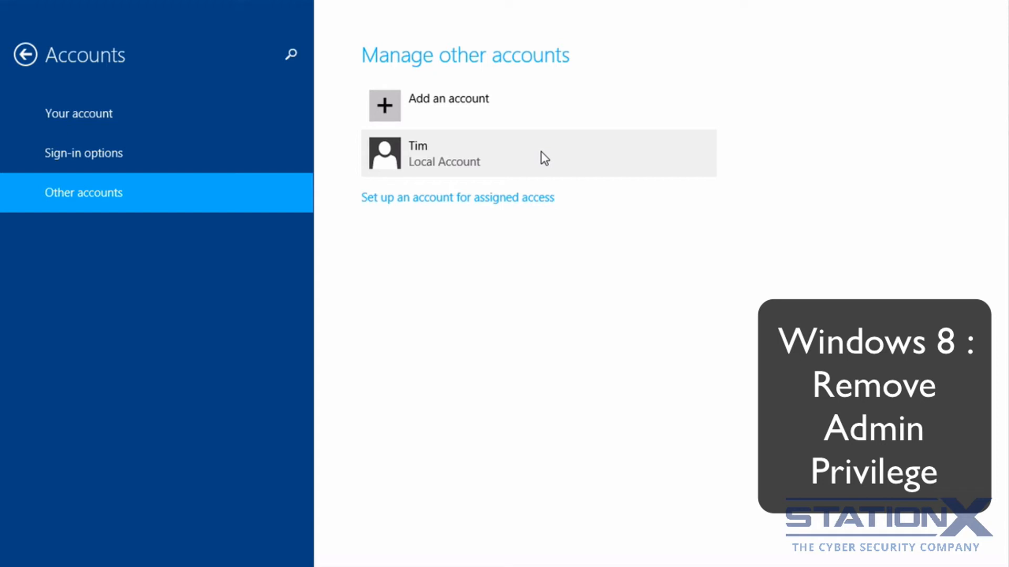
# Step: Change the newly added local account's type to Administrator
pyautogui.click(421, 156)
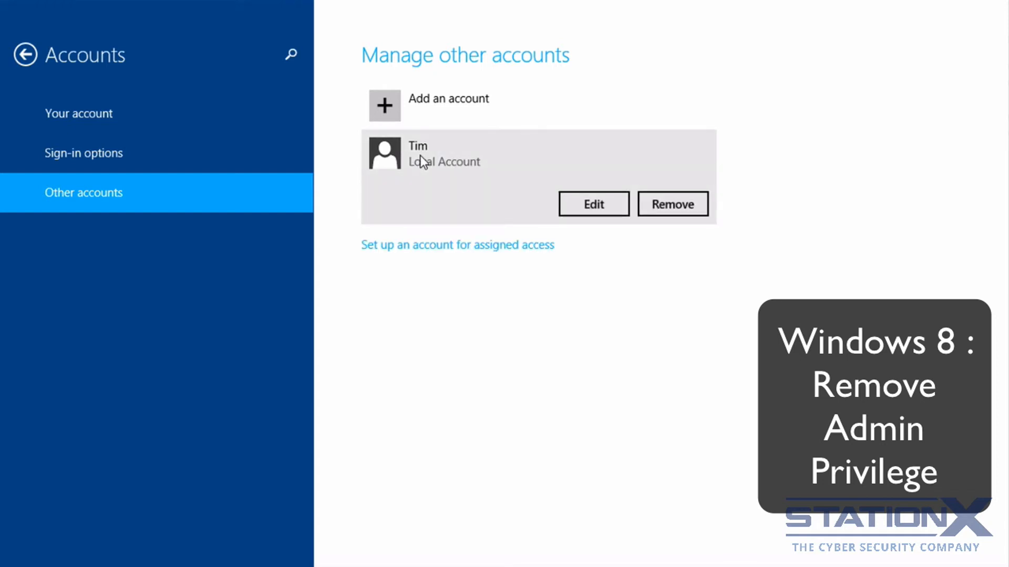
pyautogui.click(587, 204)
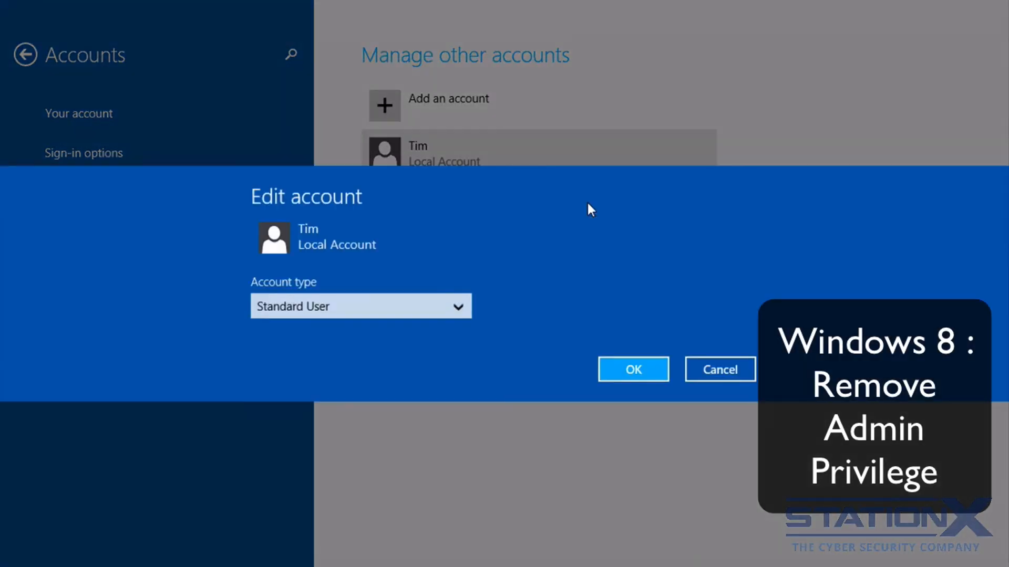
pyautogui.click(458, 306)
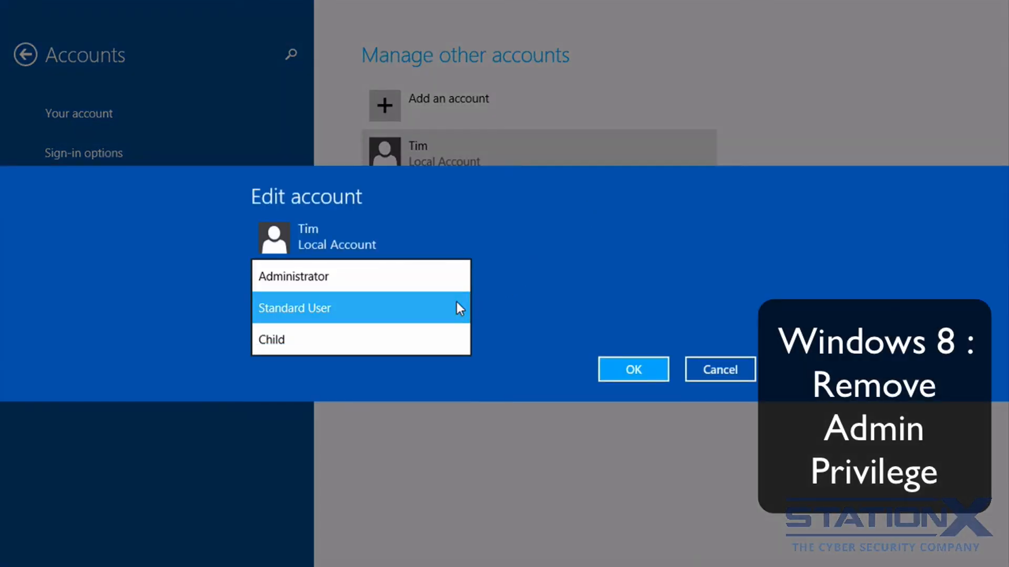
pyautogui.click(417, 276)
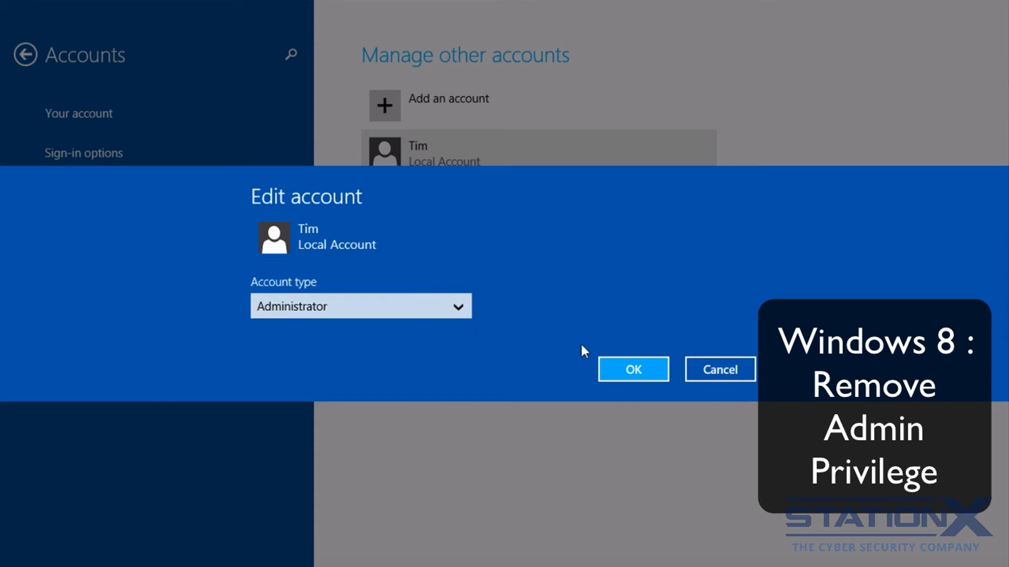
pyautogui.click(641, 370)
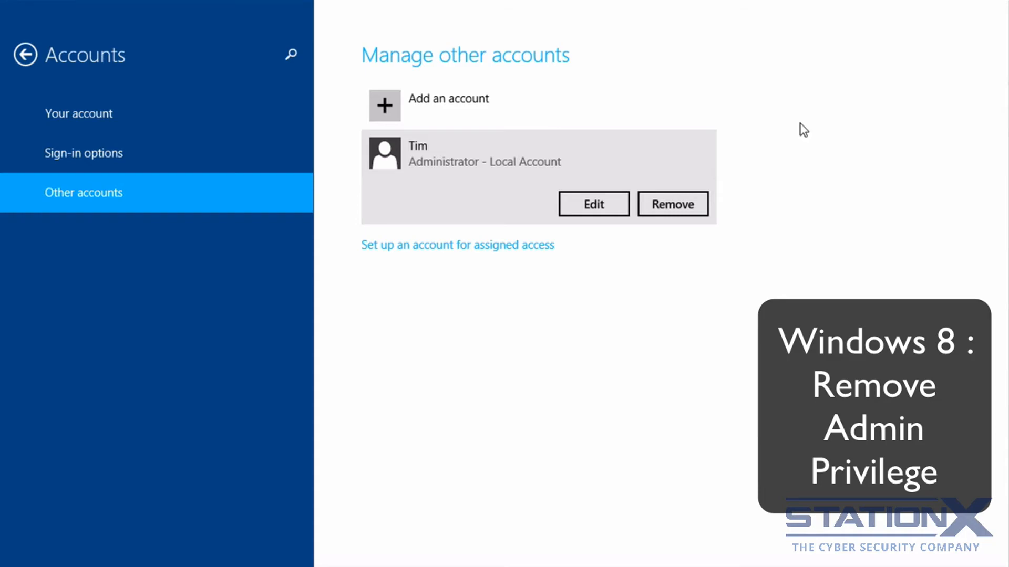
# Step: Search for "account" from the Start screen and reopen the Control Panel list of accounts to manage
pyautogui.press('super')
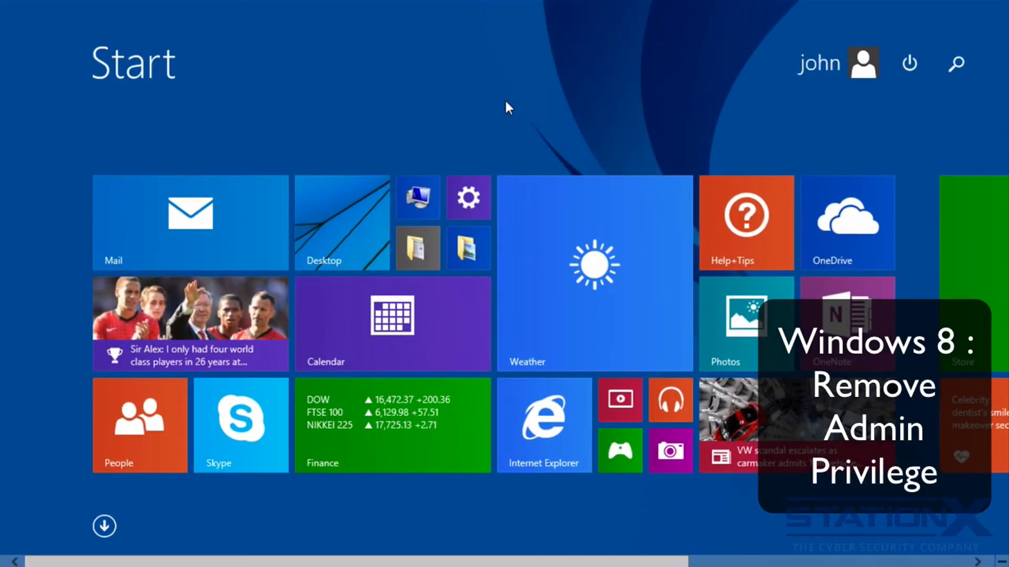
pyautogui.write('account')
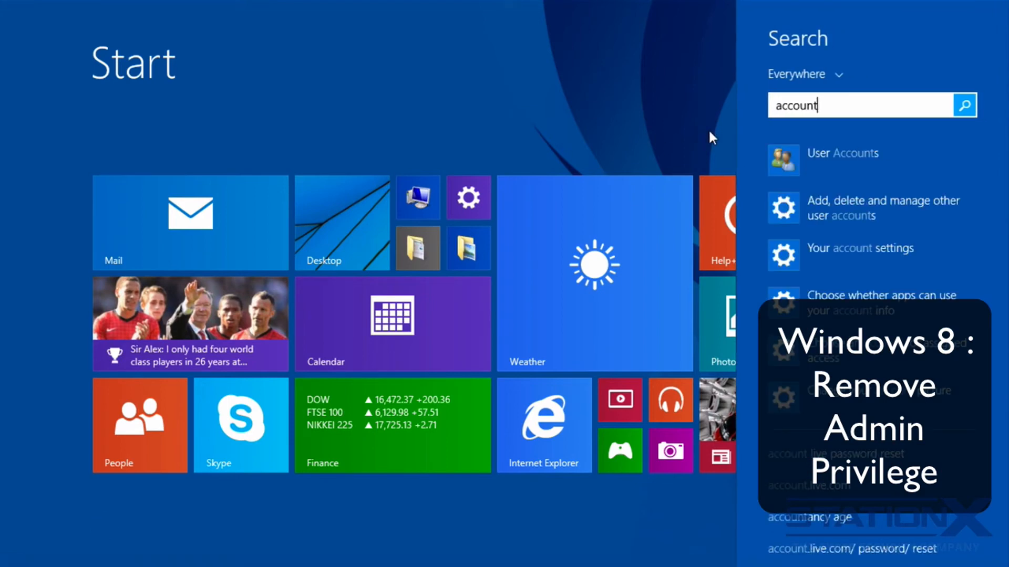
pyautogui.click(822, 152)
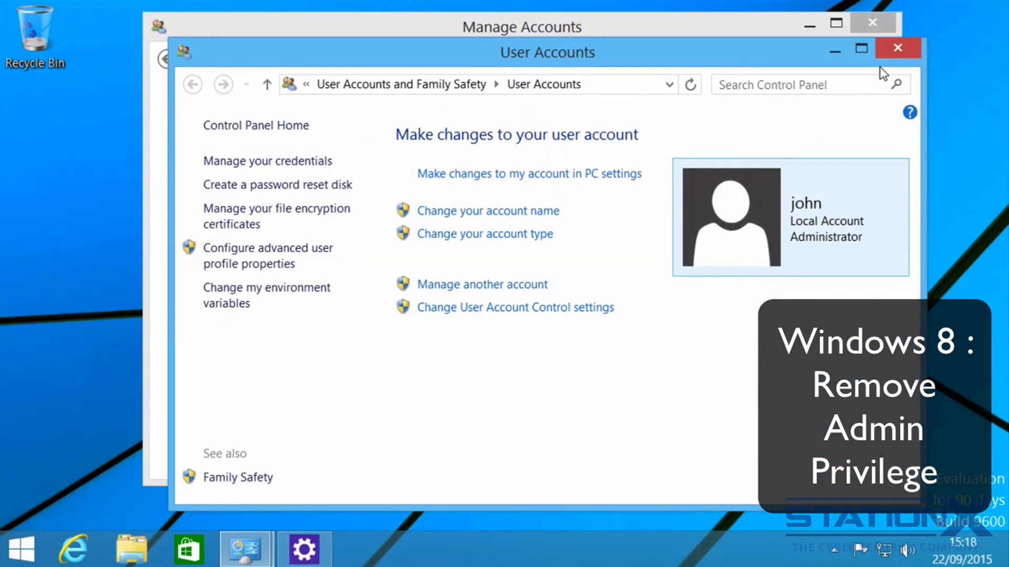
pyautogui.click(496, 284)
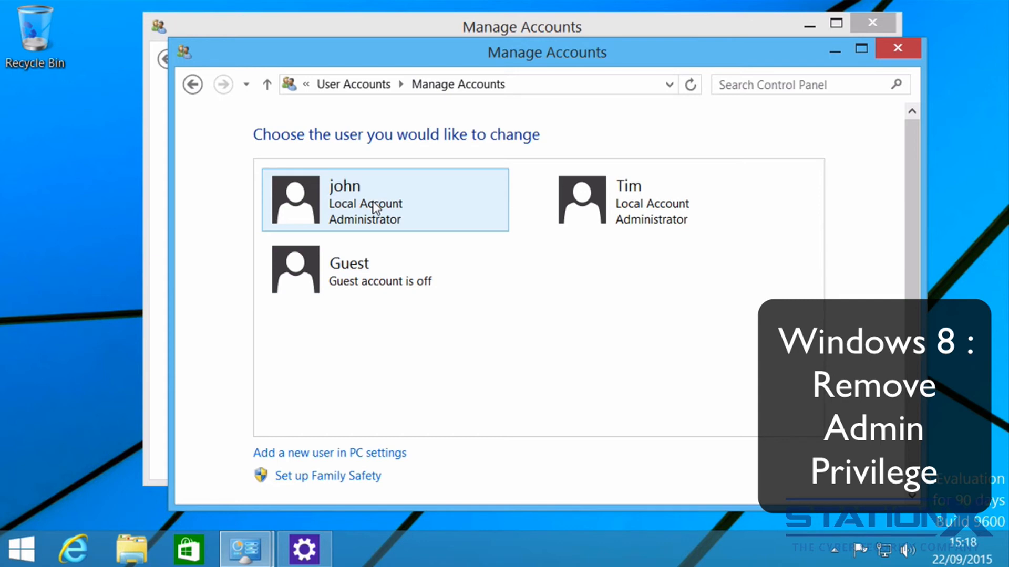
# Step: Change the original administrator account's type to Standard and return to managing another account
pyautogui.click(339, 203)
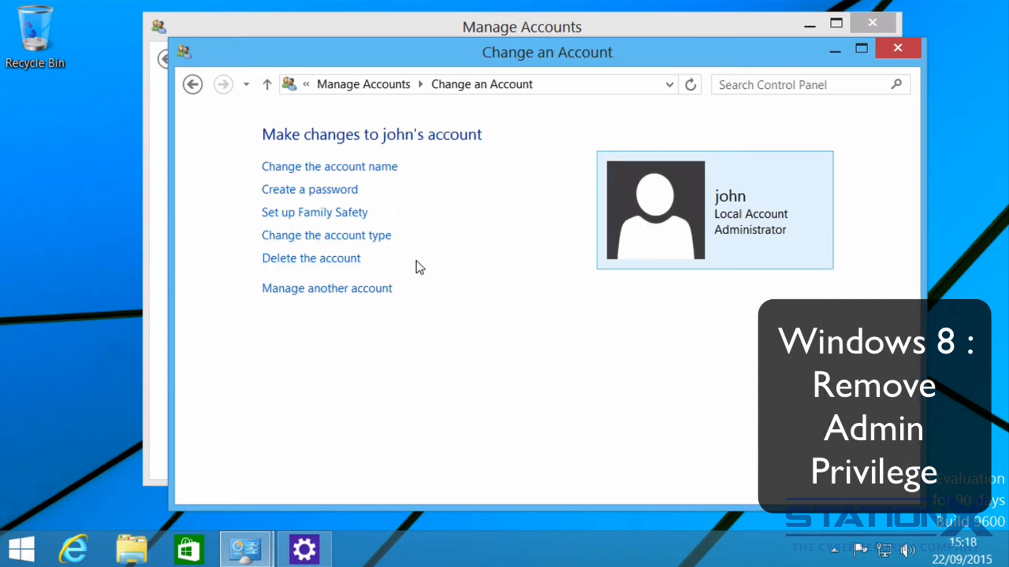
pyautogui.click(350, 237)
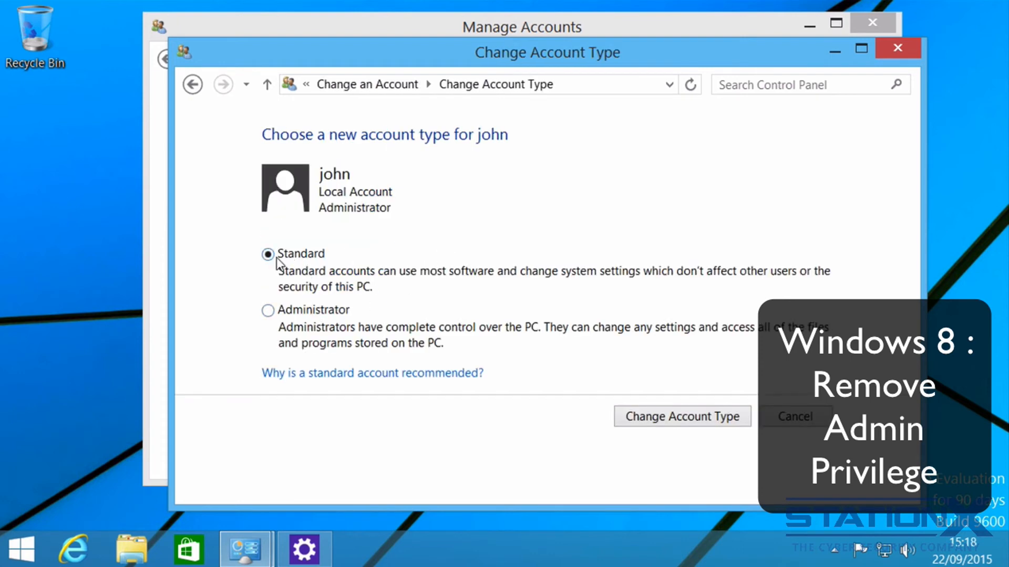
pyautogui.click(687, 420)
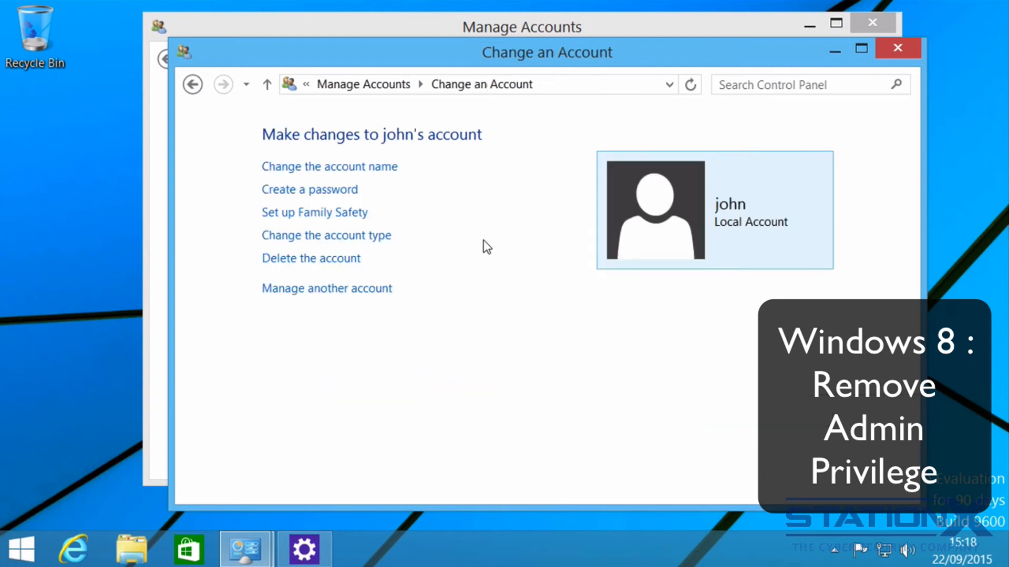
pyautogui.click(348, 290)
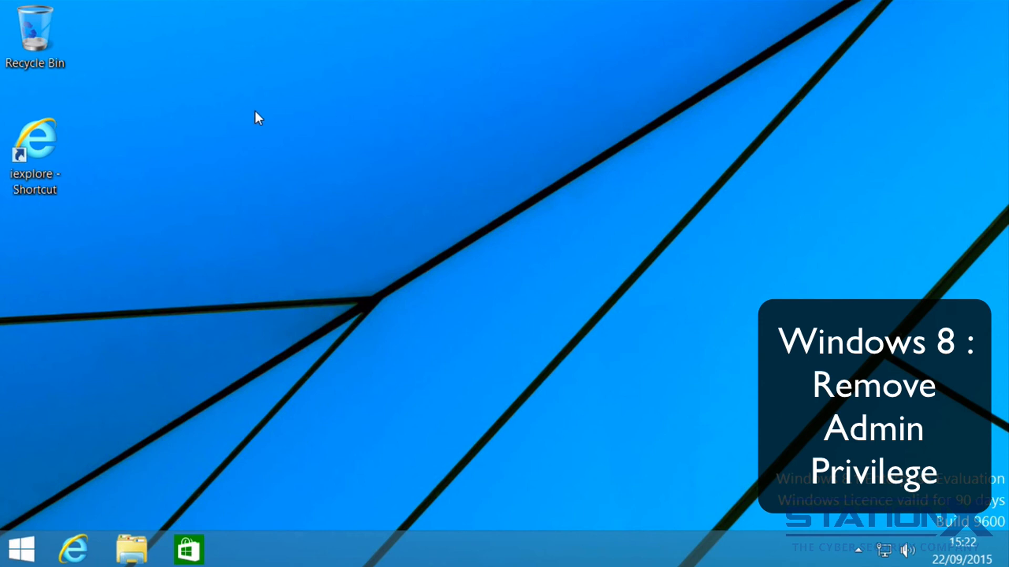
# Step: Check the User Account Control prompt by running the iexplore desktop shortcut as administrator, and decline the request
pyautogui.rightClick(40, 137)
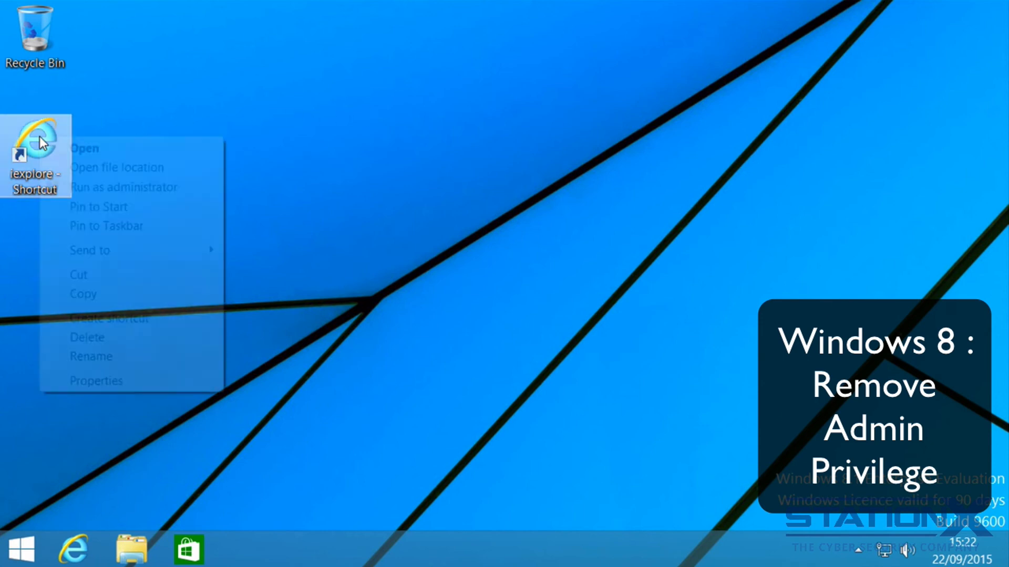
pyautogui.click(151, 191)
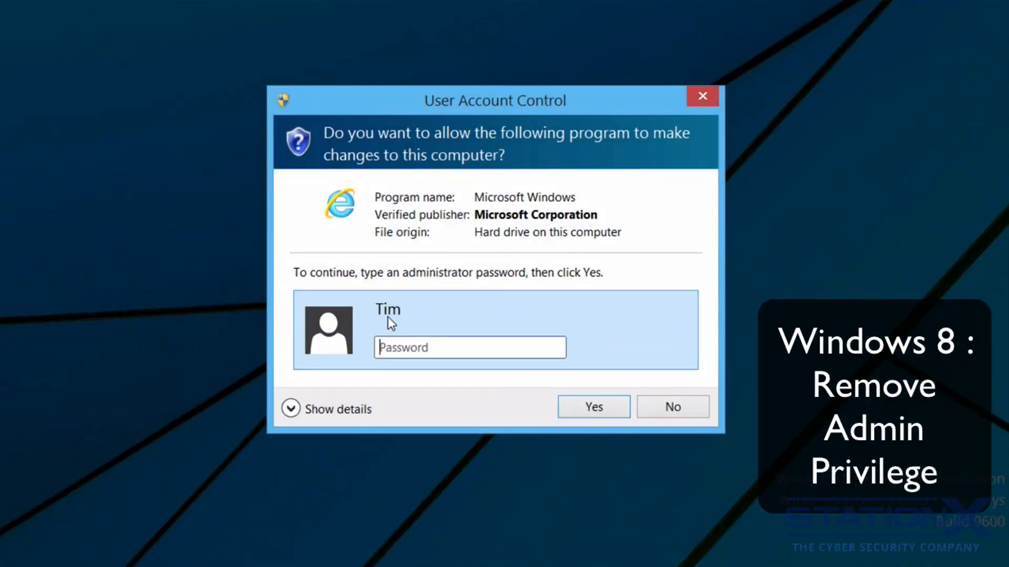
pyautogui.click(440, 353)
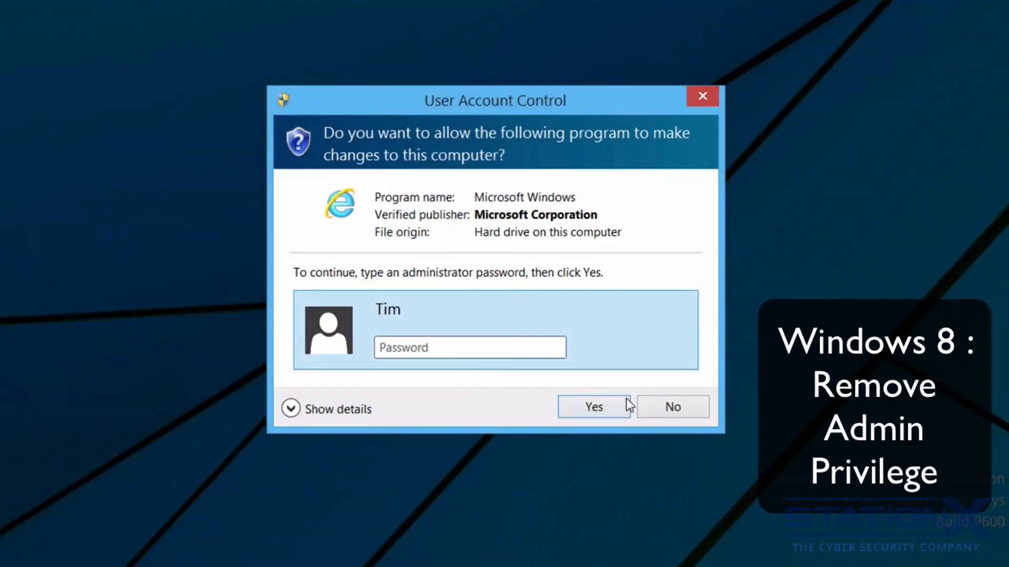
pyautogui.click(672, 406)
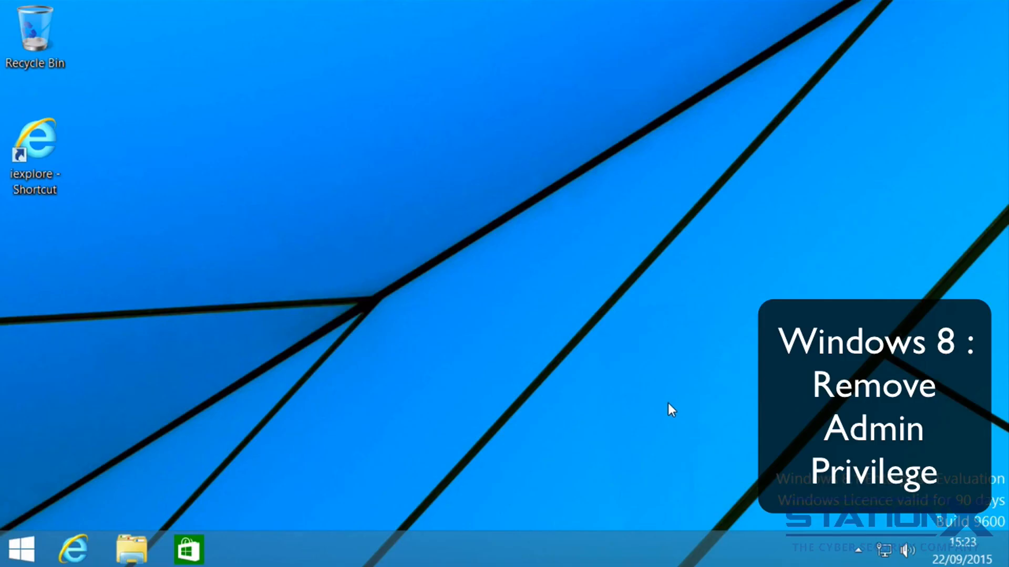